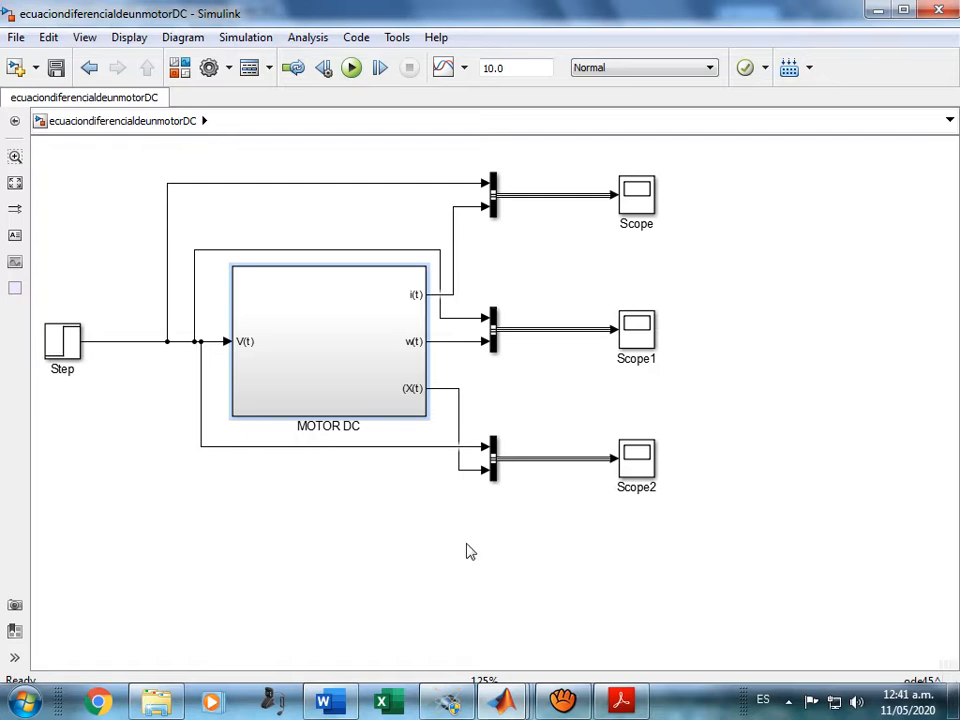
Open the MOTOR DC subsystem and examine its integrator blocks and Km constant.
{"action": "left_click", "coordinate": [364, 392]}
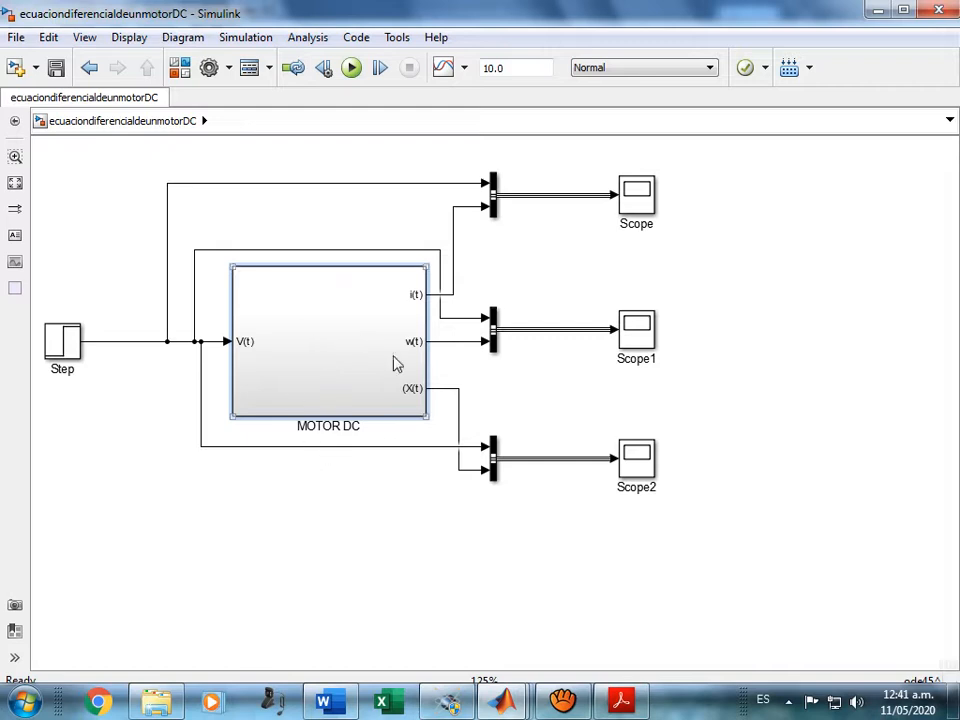
{"action": "double_click", "coordinate": [316, 348]}
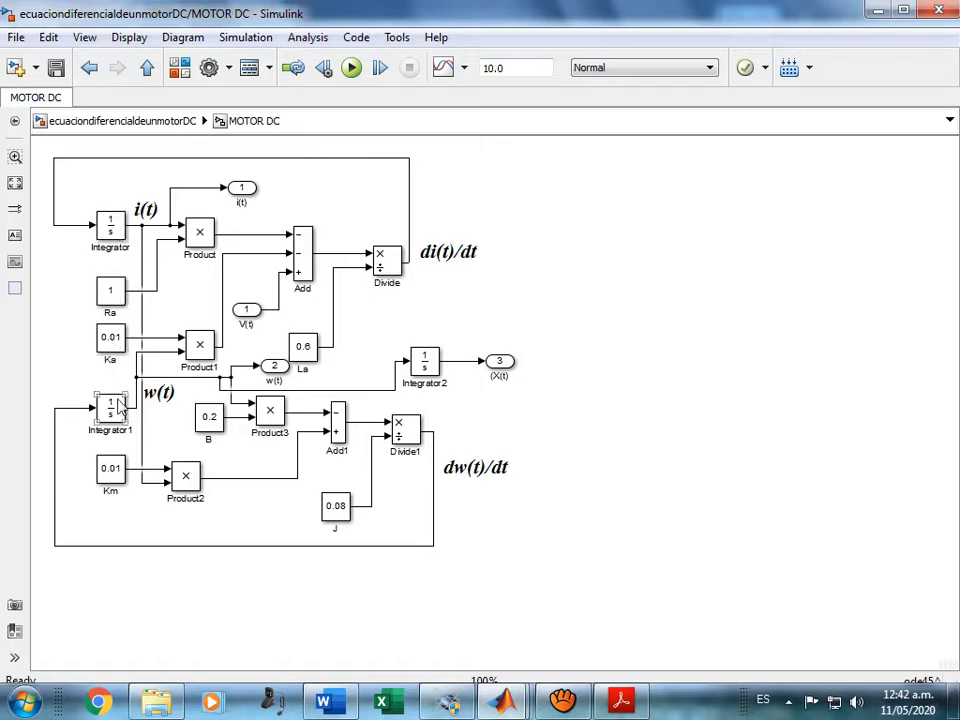
{"action": "left_click", "coordinate": [110, 480]}
{"action": "left_click", "coordinate": [120, 225]}
{"action": "left_click", "coordinate": [184, 615]}
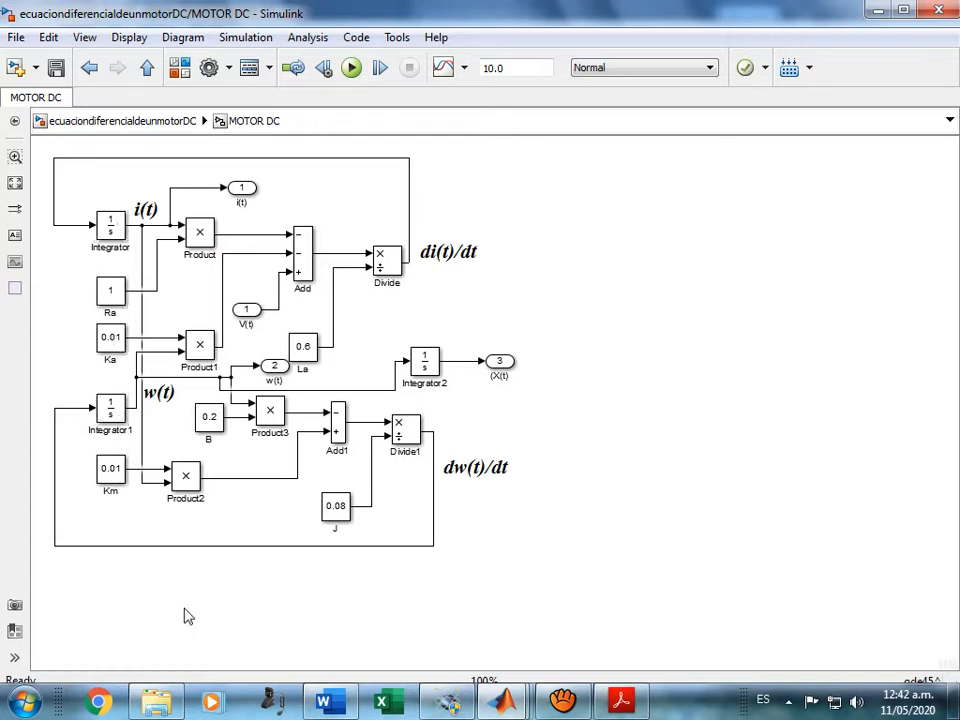
Switch to the Word report and go back to page 4 to review the motor constants and differential equations.
{"action": "left_click", "coordinate": [327, 700]}
{"action": "scroll", "coordinate": [610, 395], "scroll_direction": "up", "scroll_amount": 3}
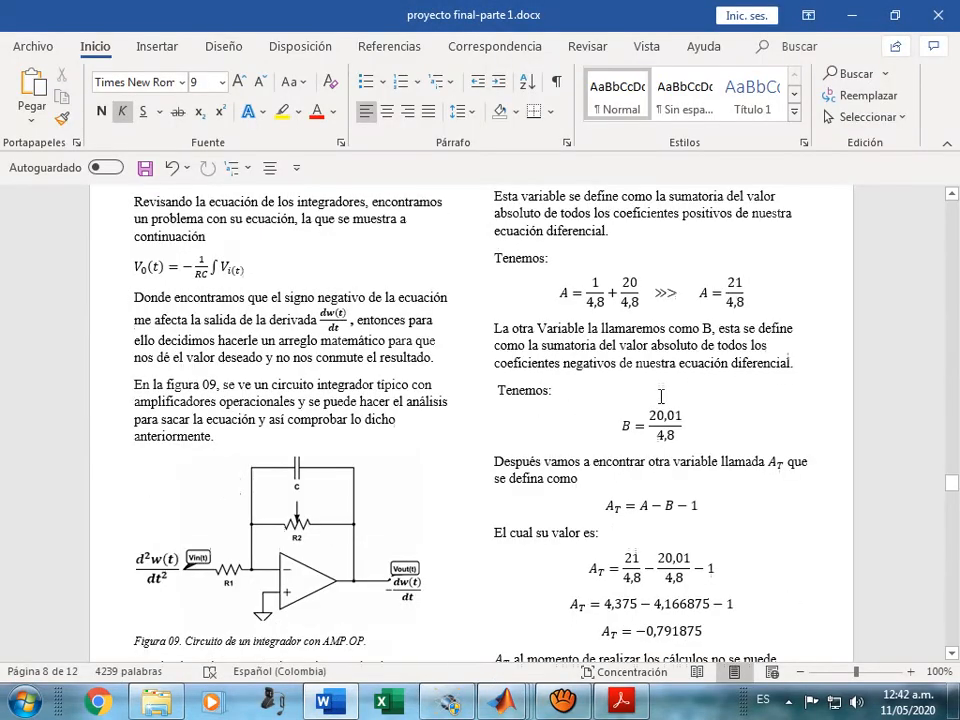
{"action": "scroll", "coordinate": [628, 397], "scroll_direction": "up", "scroll_amount": 15}
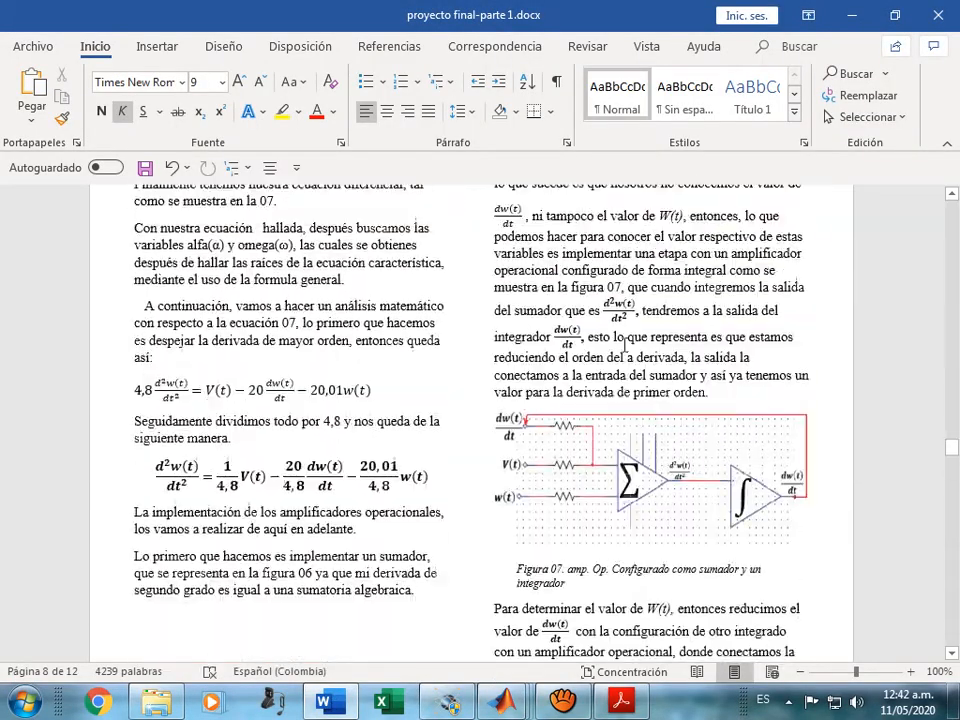
{"action": "scroll", "coordinate": [625, 346], "scroll_direction": "up", "scroll_amount": 15}
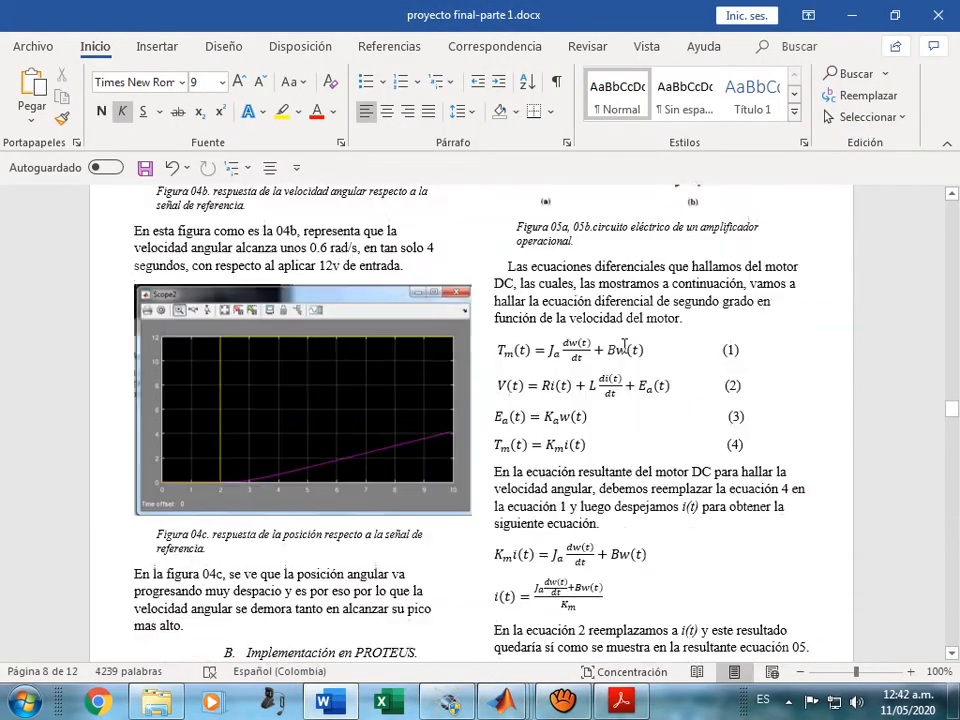
{"action": "scroll", "coordinate": [625, 346], "scroll_direction": "up", "scroll_amount": 15}
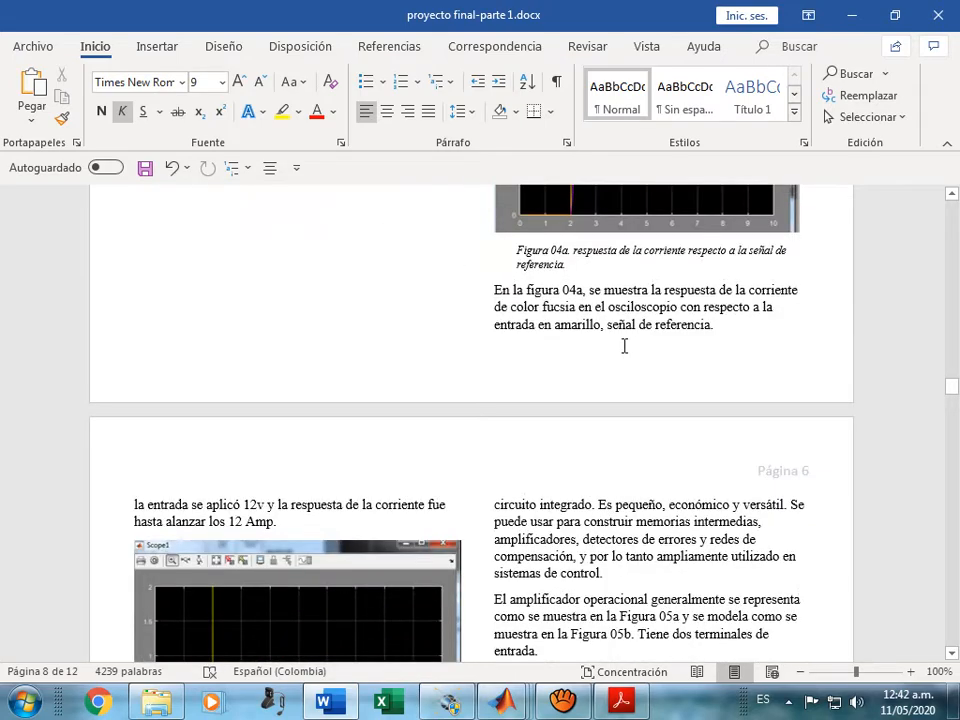
{"action": "scroll", "coordinate": [622, 346], "scroll_direction": "up", "scroll_amount": 15}
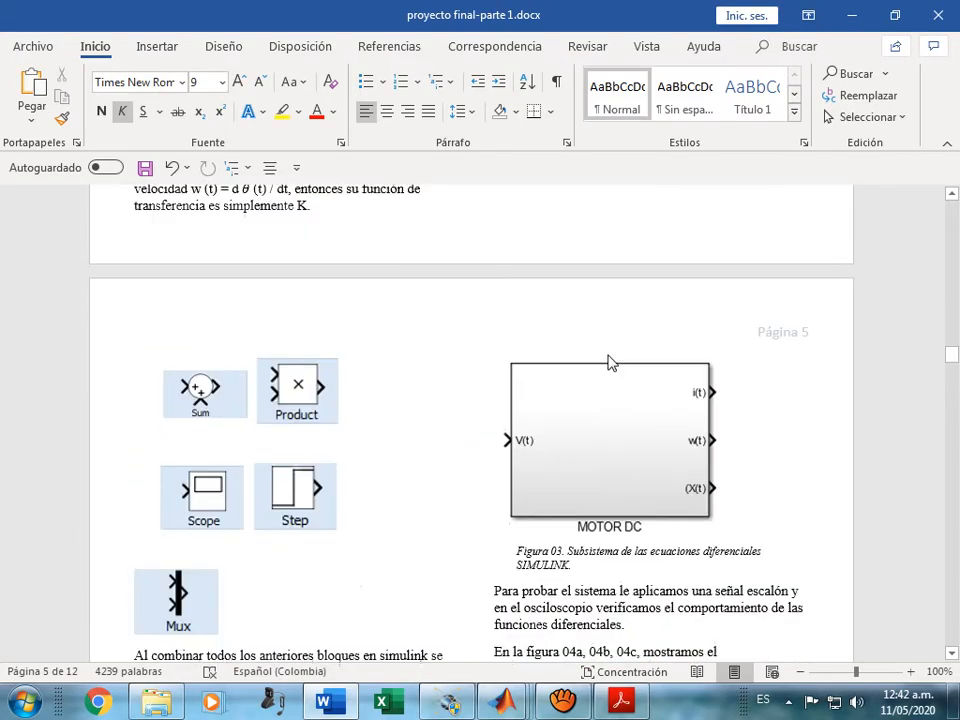
{"action": "scroll", "coordinate": [612, 363], "scroll_direction": "up", "scroll_amount": 10}
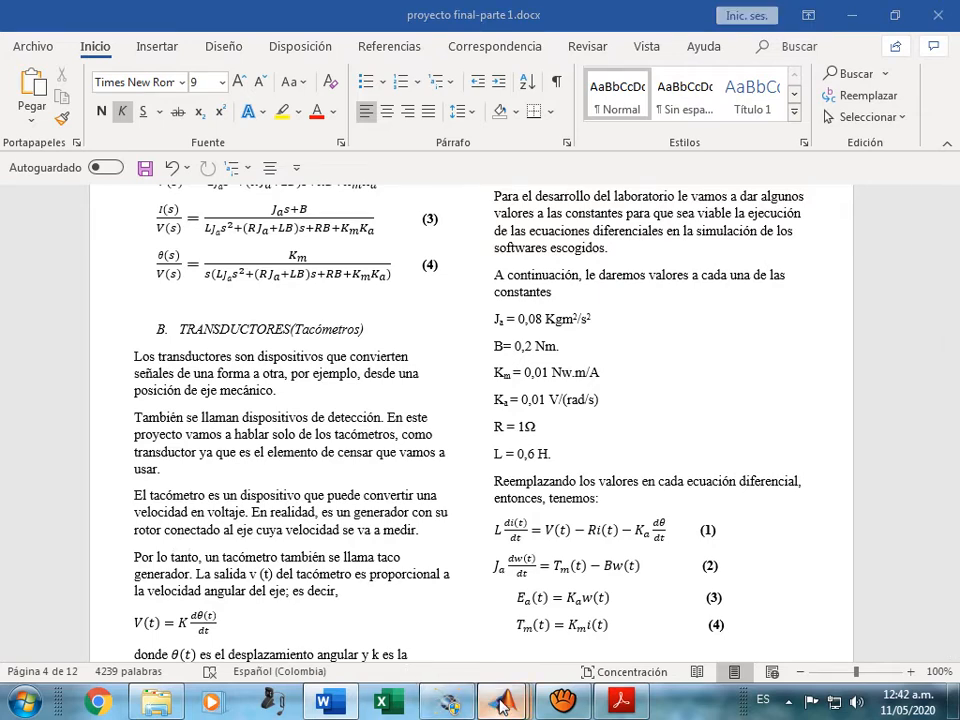
Switch back to Simulink and examine the w(t) signal label and the Ra constant in the MOTOR DC subsystem.
{"action": "mouse_move", "coordinate": [503, 705]}
{"action": "left_click", "coordinate": [426, 636]}
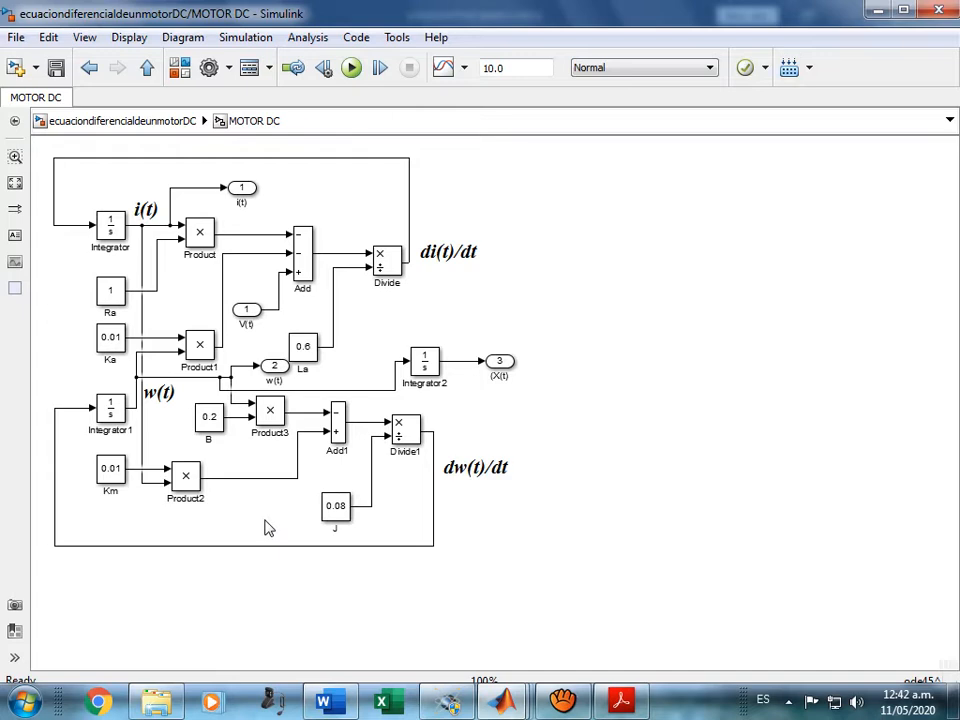
{"action": "left_click", "coordinate": [148, 396]}
{"action": "left_click", "coordinate": [160, 398]}
{"action": "left_click", "coordinate": [128, 300]}
Run the simulation from the top level of the model and show the Scope plot of the current response.
{"action": "left_click", "coordinate": [122, 121]}
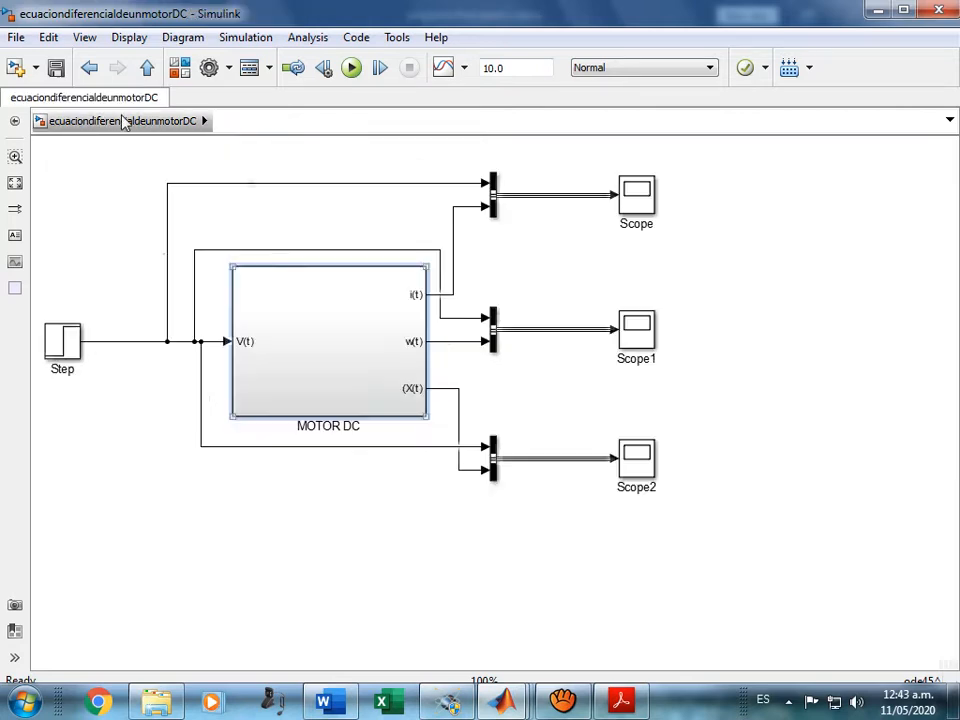
{"action": "left_click", "coordinate": [352, 68]}
{"action": "mouse_move", "coordinate": [548, 705]}
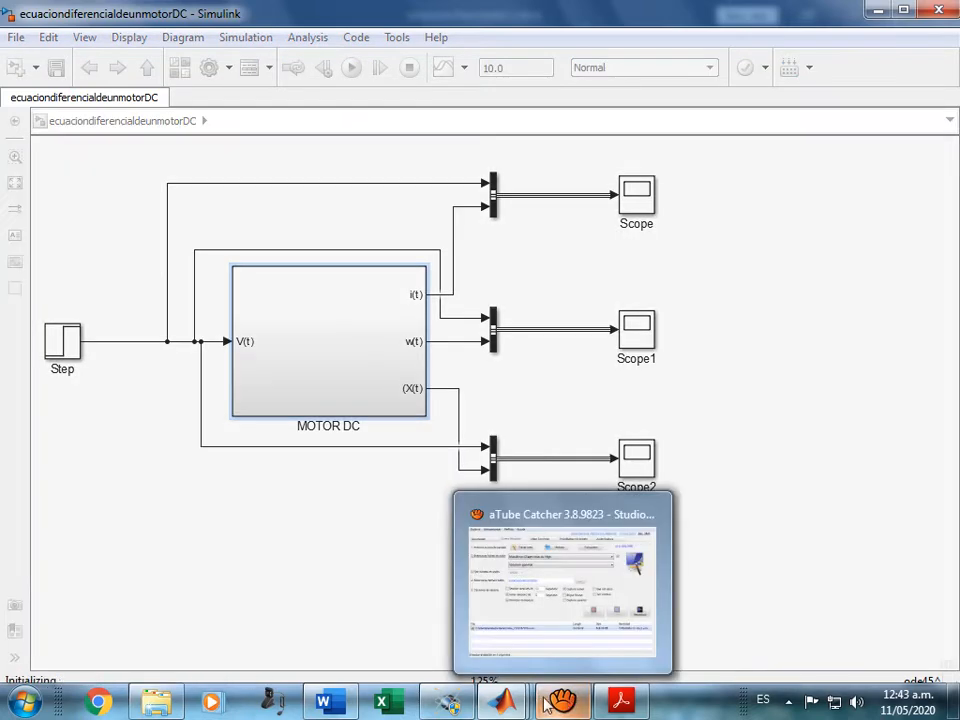
{"action": "mouse_move", "coordinate": [503, 703]}
{"action": "left_click", "coordinate": [574, 630]}
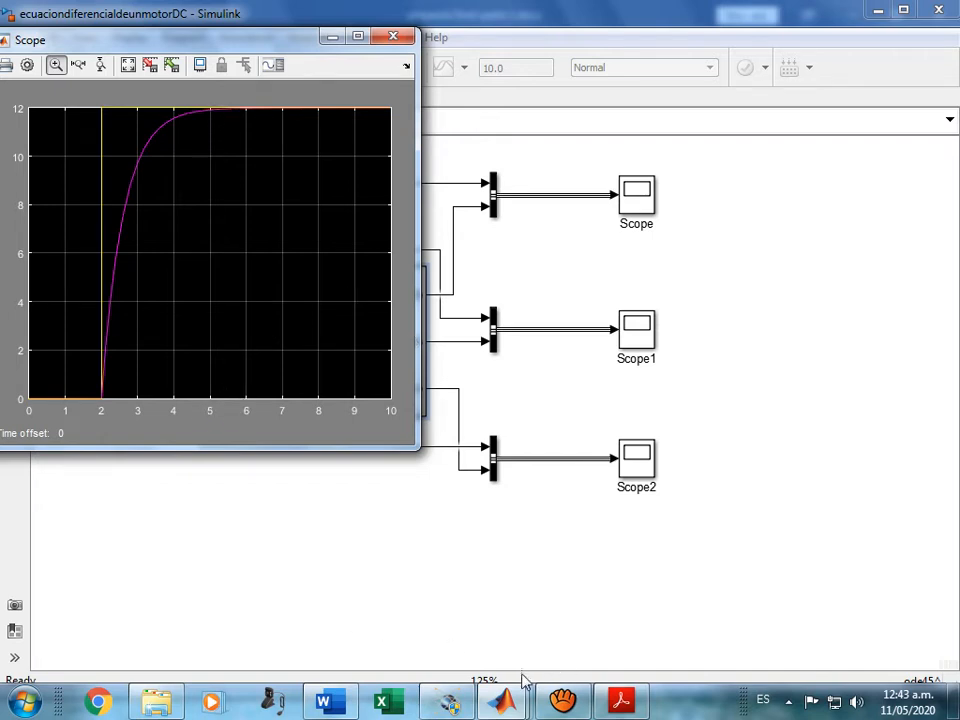
Show the Scope1 plot of the angular velocity and move its window so it partly overlaps the Scope window.
{"action": "mouse_move", "coordinate": [505, 705]}
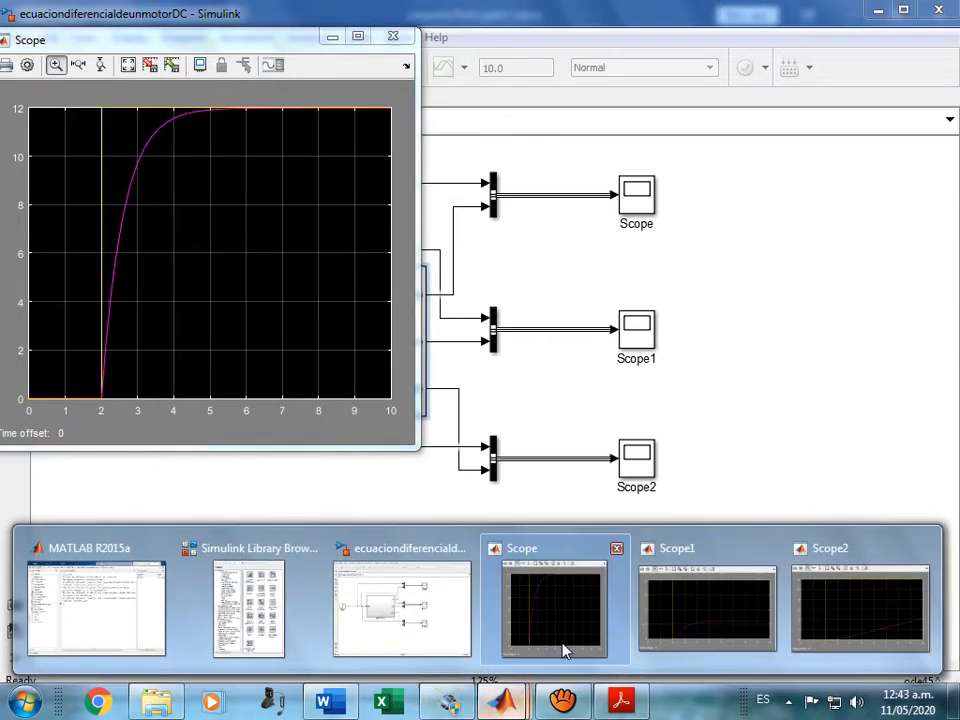
{"action": "left_click", "coordinate": [688, 621]}
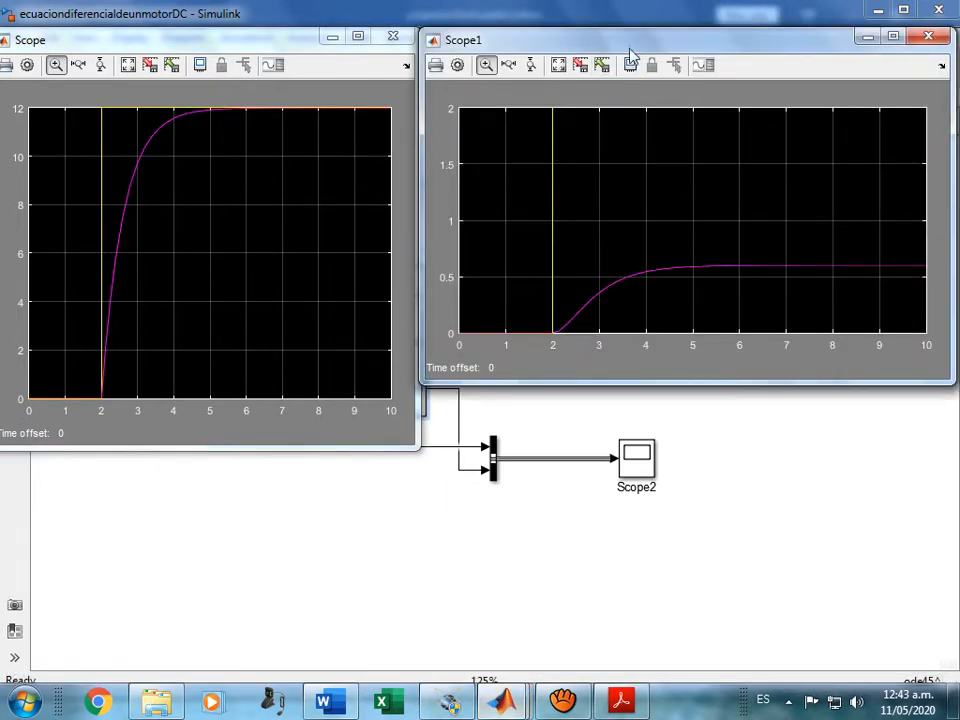
{"action": "left_click_drag", "start_coordinate": [641, 44], "coordinate": [404, 146]}
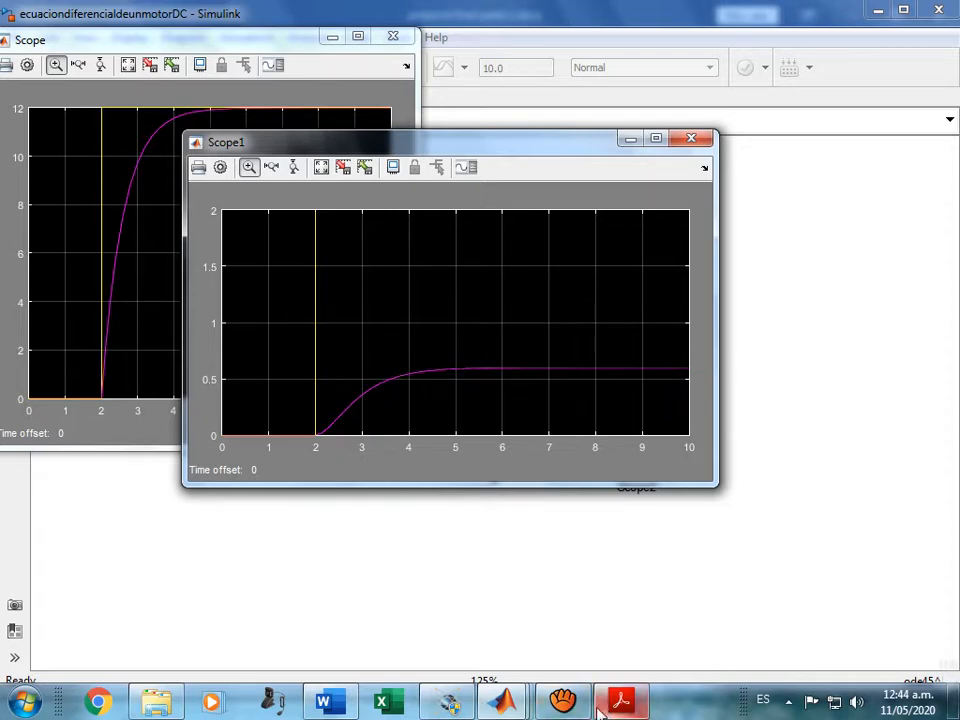
Switch to Proteus and examine the op-amp circuit schematic of the motor's differential equation.
{"action": "left_click", "coordinate": [451, 703]}
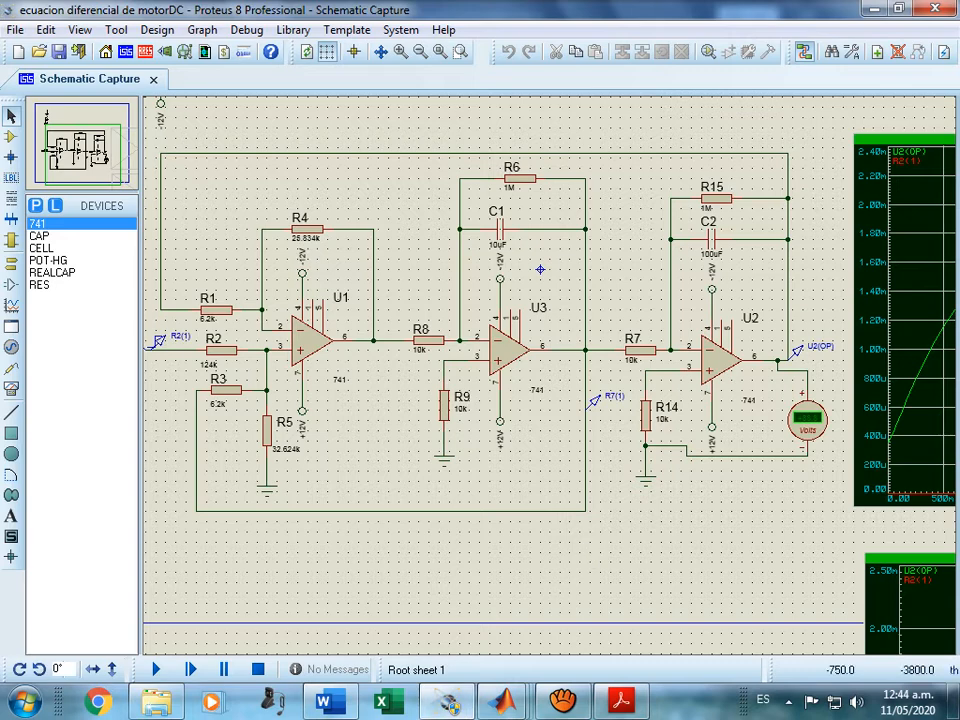
{"action": "scroll", "coordinate": [540, 269], "scroll_direction": "down", "scroll_amount": 3}
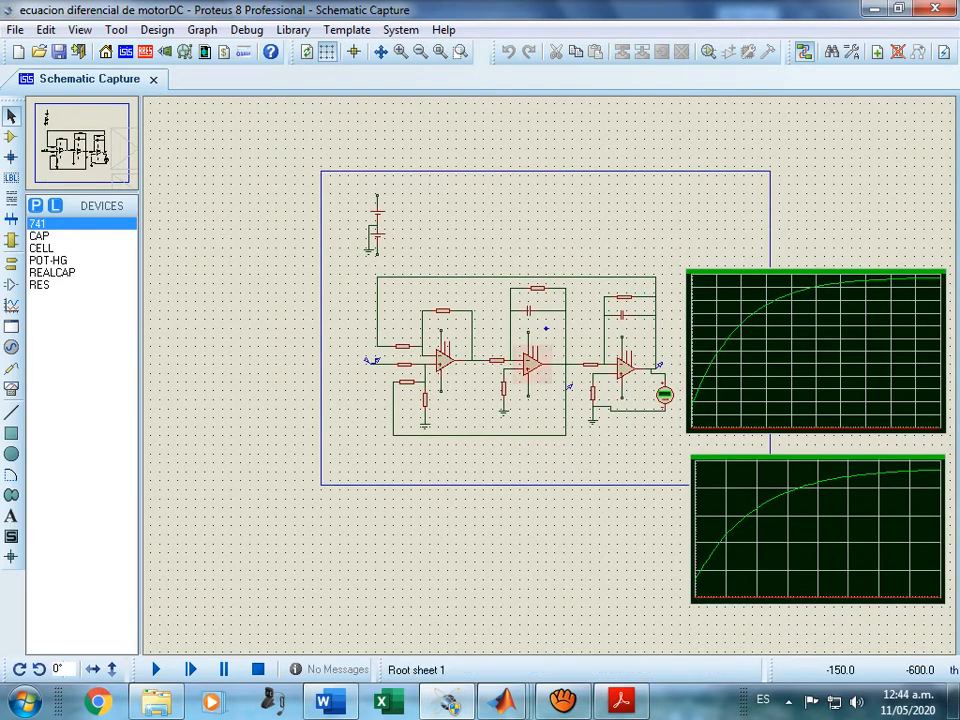
{"action": "scroll", "coordinate": [546, 328], "scroll_direction": "up", "scroll_amount": 2}
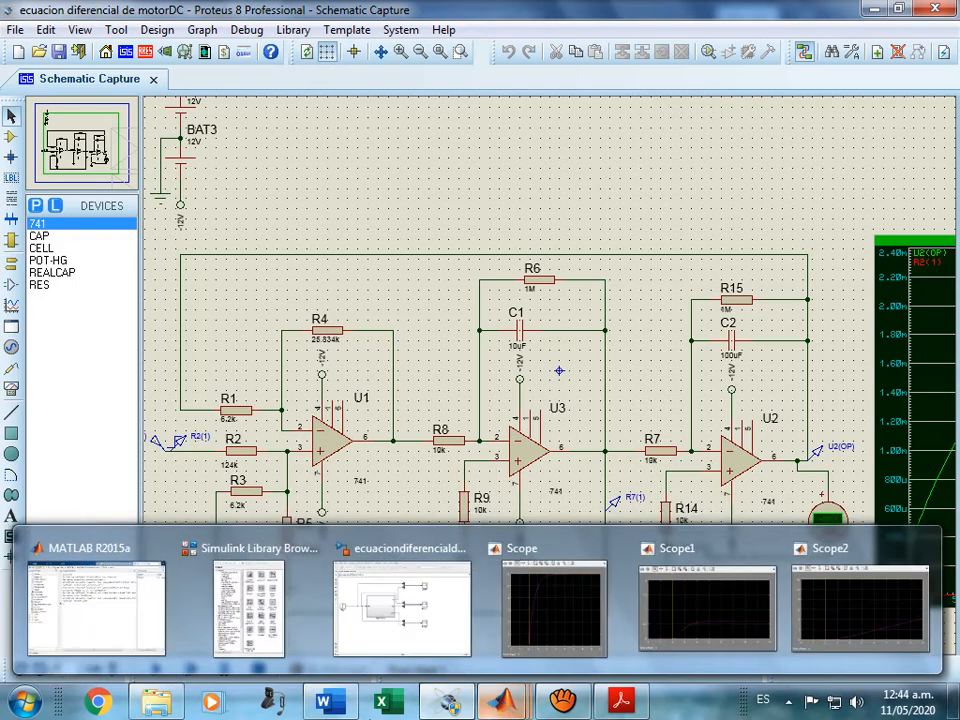
{"action": "left_click", "coordinate": [331, 703]}
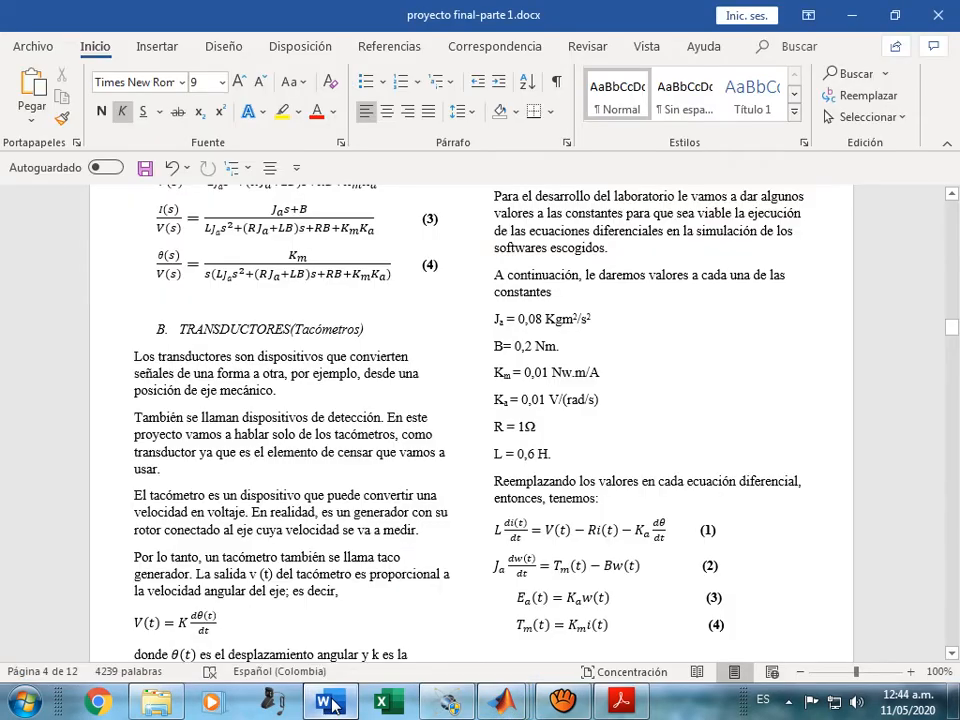
{"action": "left_click", "coordinate": [329, 703]}
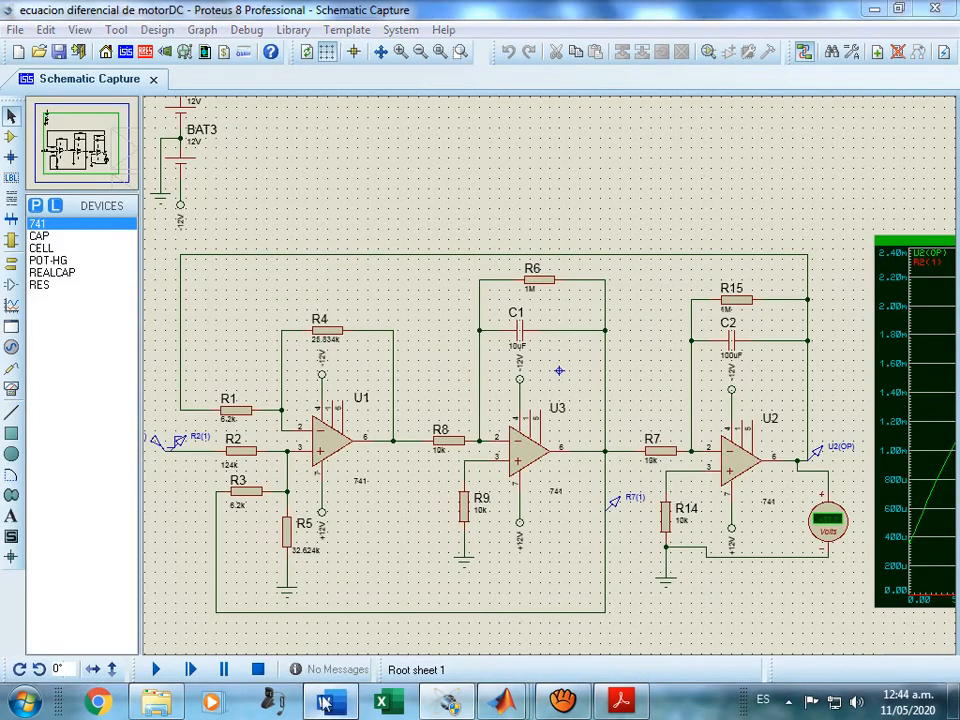
{"action": "left_click", "coordinate": [327, 703]}
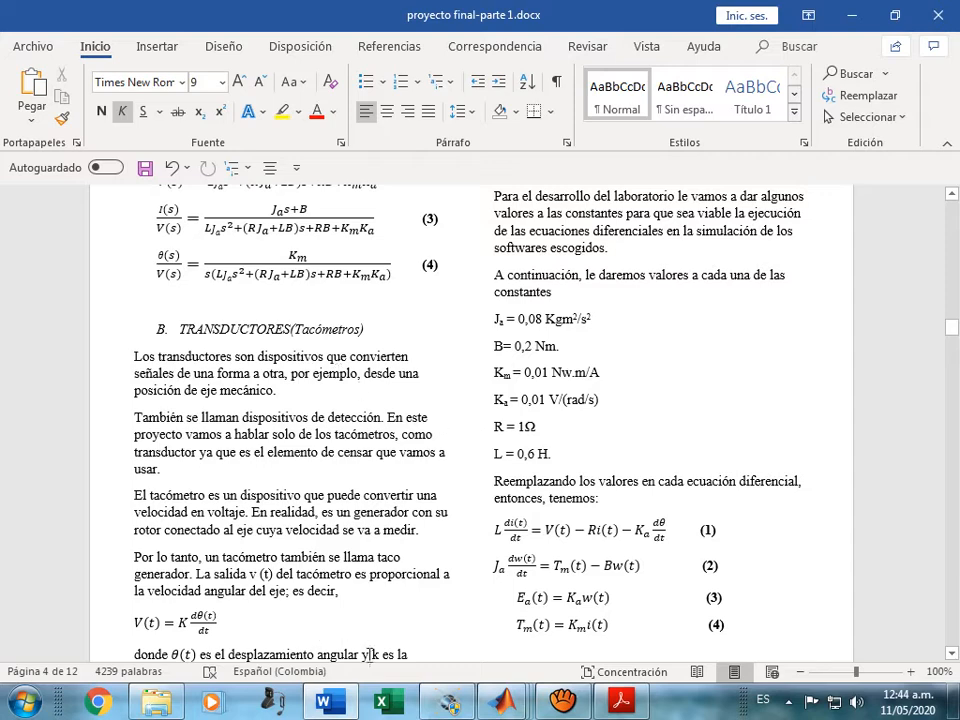
Switch to teoria de motor dc.pdf in Acrobat Reader and examine the second-order w(t) equation and its summer-integrator diagram.
{"action": "left_click", "coordinate": [620, 703]}
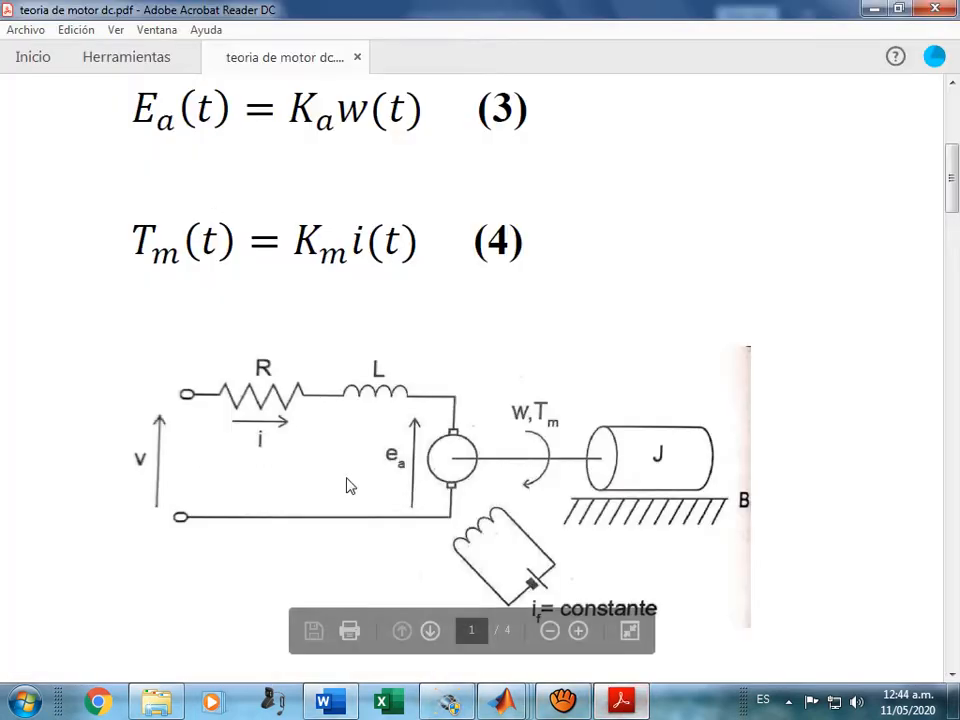
{"action": "scroll", "coordinate": [426, 525], "scroll_direction": "down", "scroll_amount": 15}
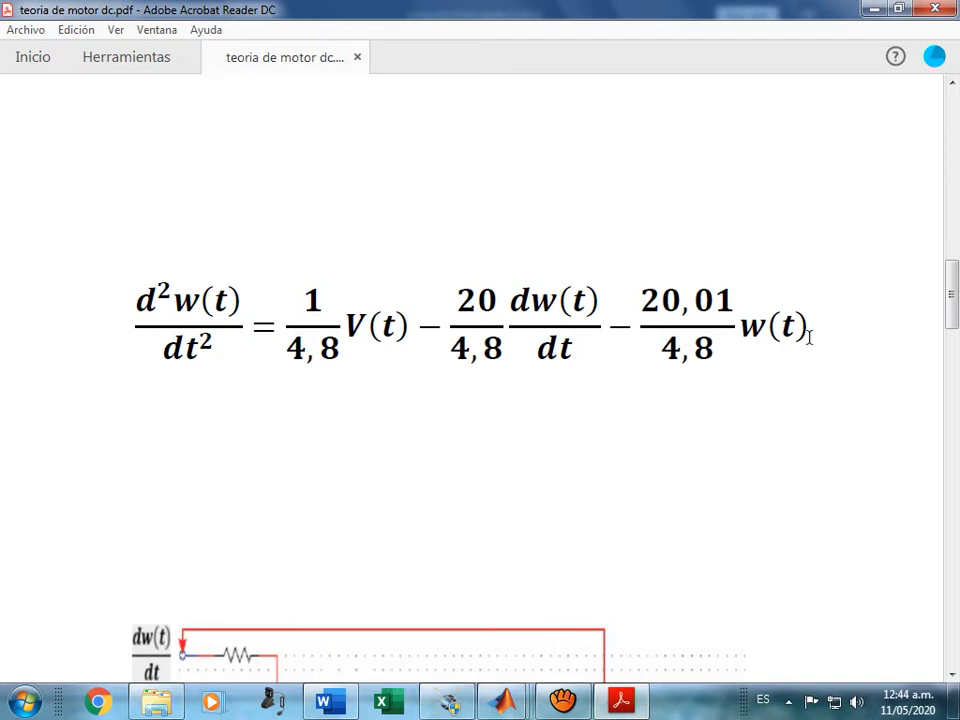
{"action": "scroll", "coordinate": [773, 399], "scroll_direction": "down", "scroll_amount": 5}
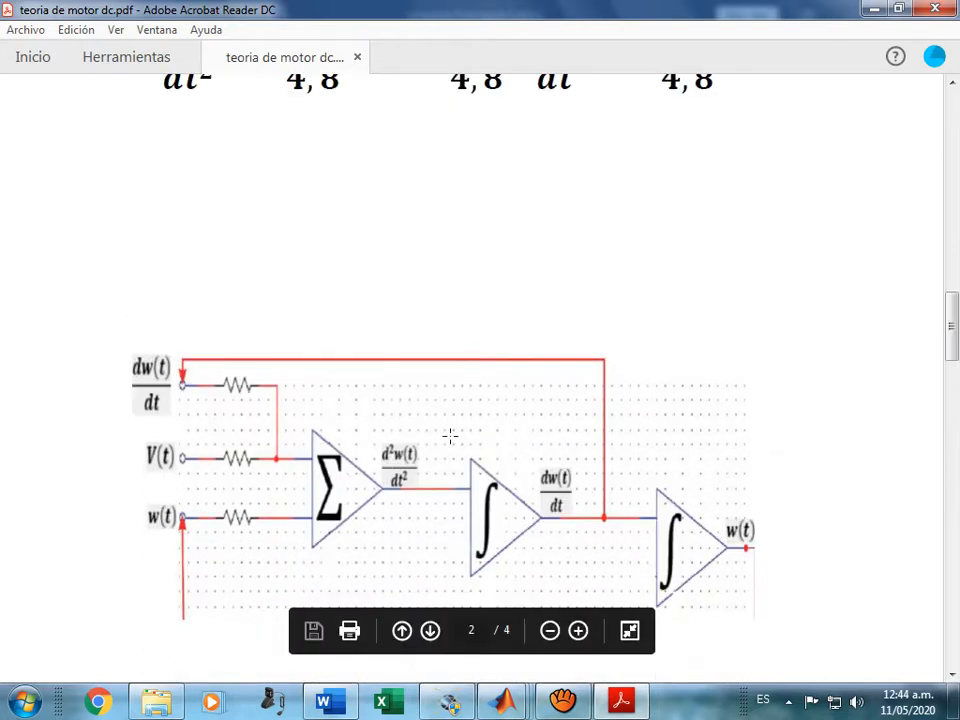
{"action": "scroll", "coordinate": [500, 470], "scroll_direction": "down", "scroll_amount": 2}
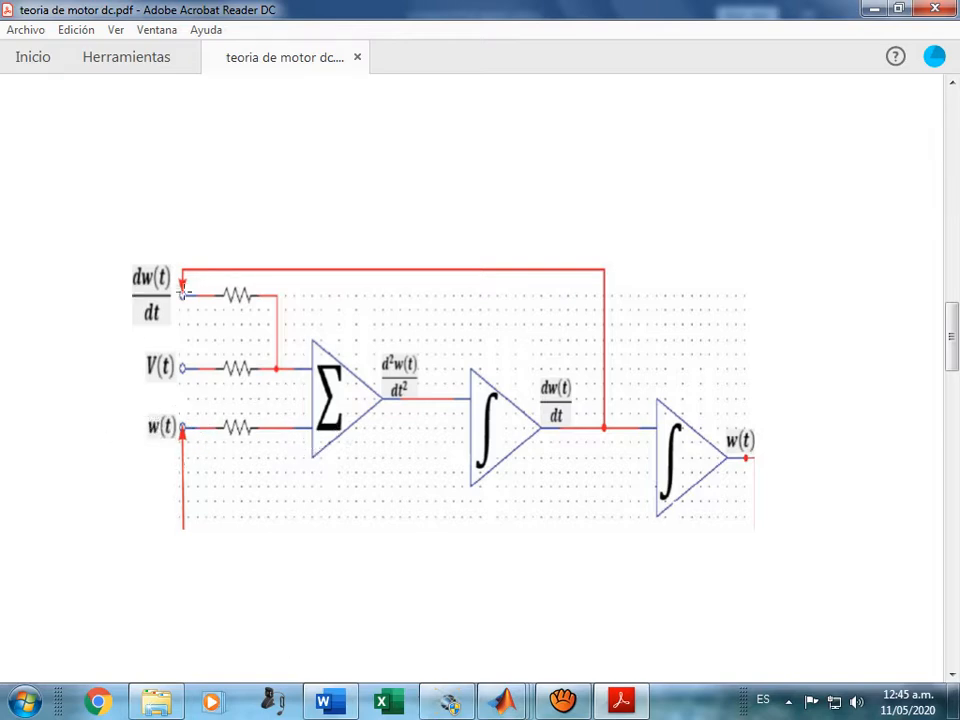
{"action": "scroll", "coordinate": [183, 290], "scroll_direction": "down", "scroll_amount": 3}
{"action": "scroll", "coordinate": [253, 293], "scroll_direction": "up", "scroll_amount": 8}
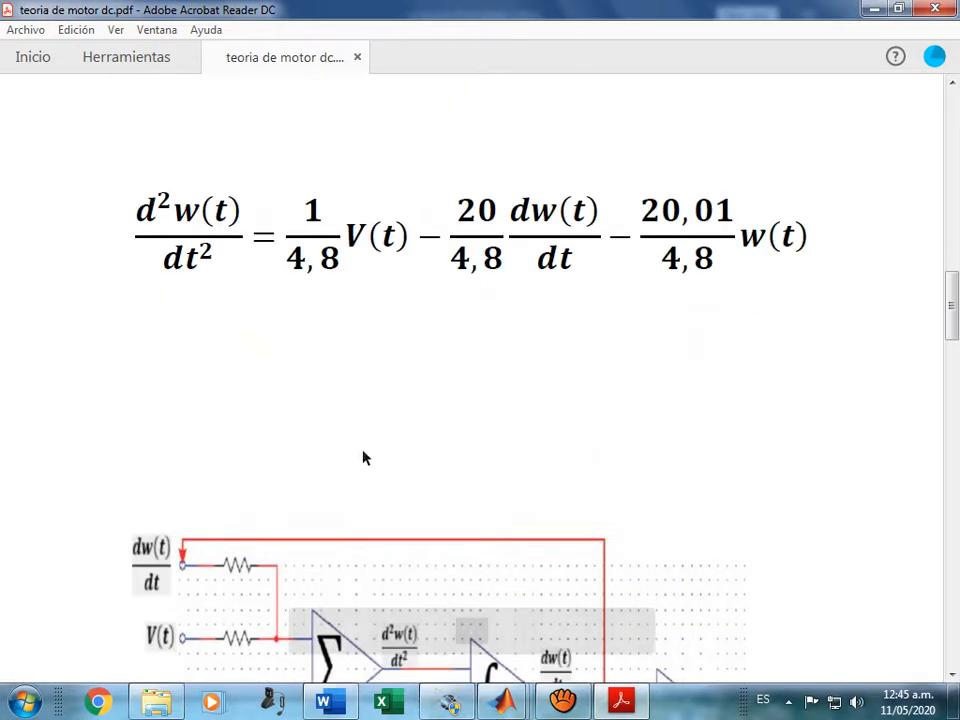